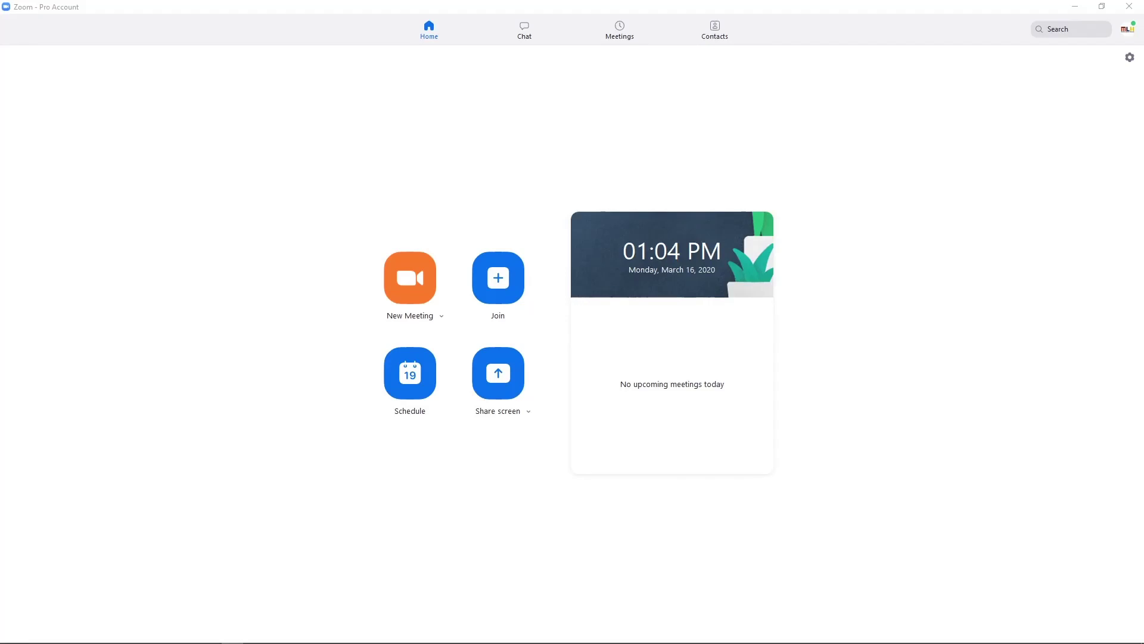
# Start a new meeting, join with computer audio, and stop the automatic cloud recording.
pyautogui.click(425, 282)
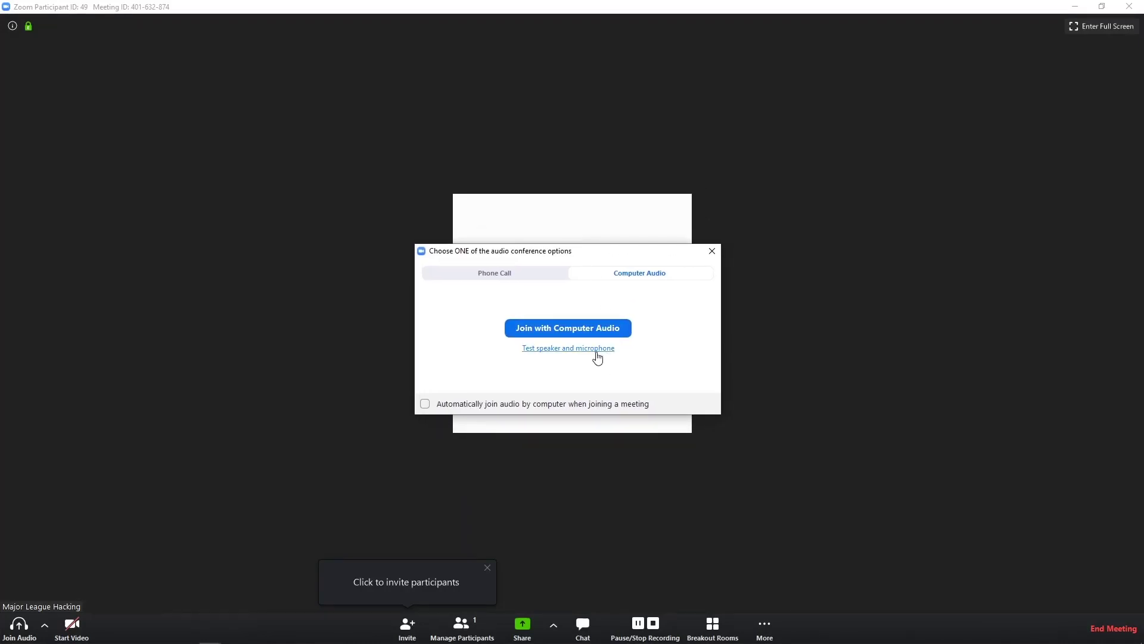
pyautogui.click(576, 334)
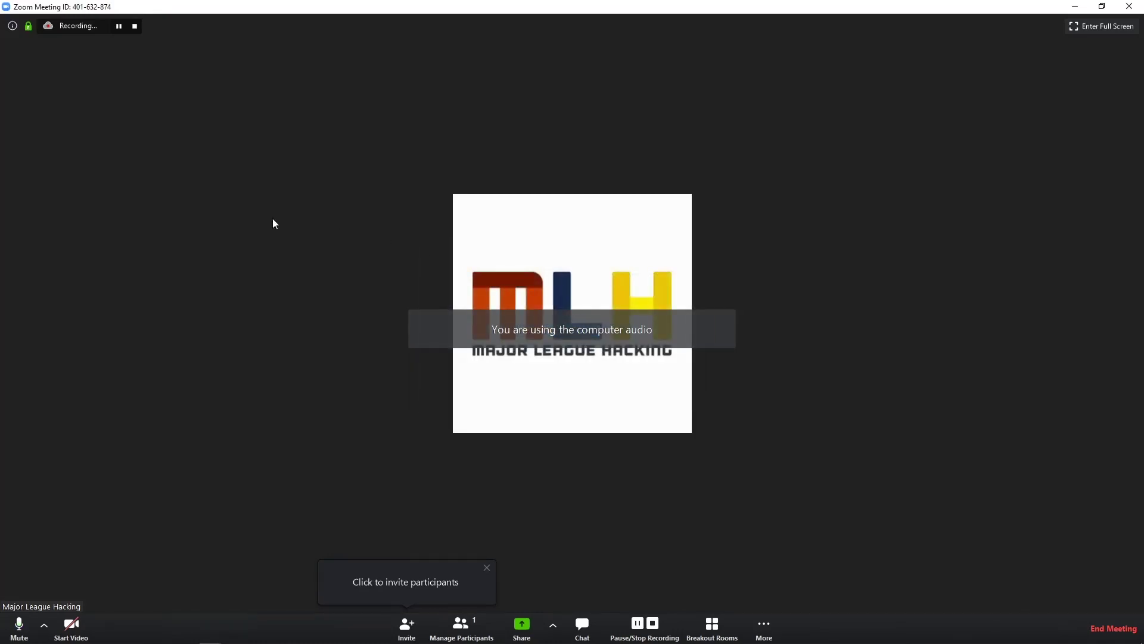
pyautogui.click(131, 26)
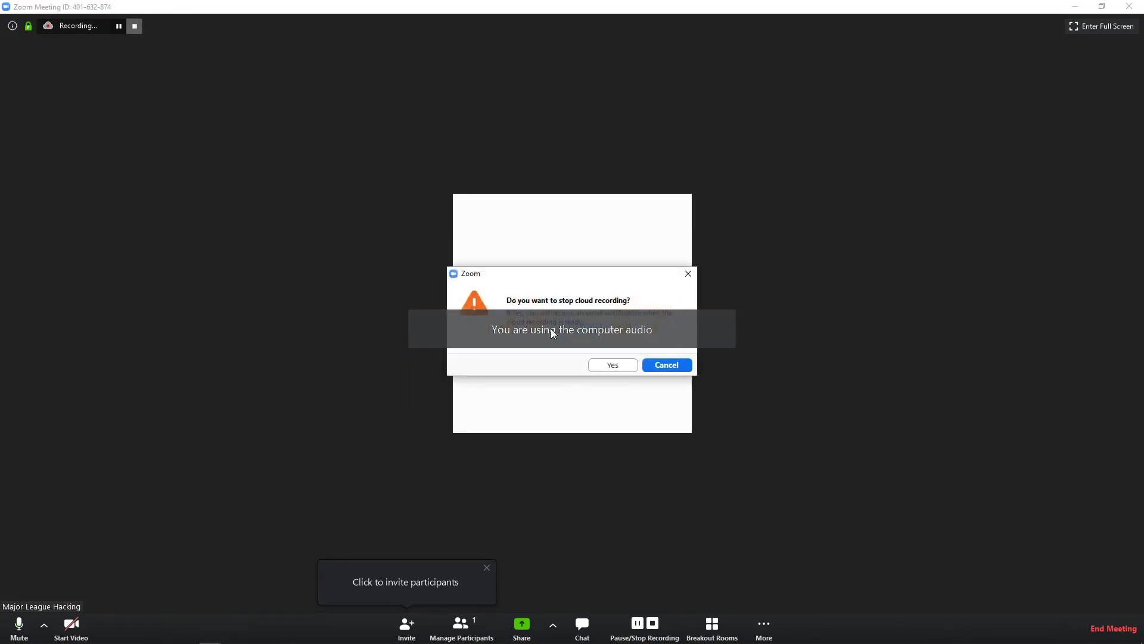
pyautogui.click(620, 366)
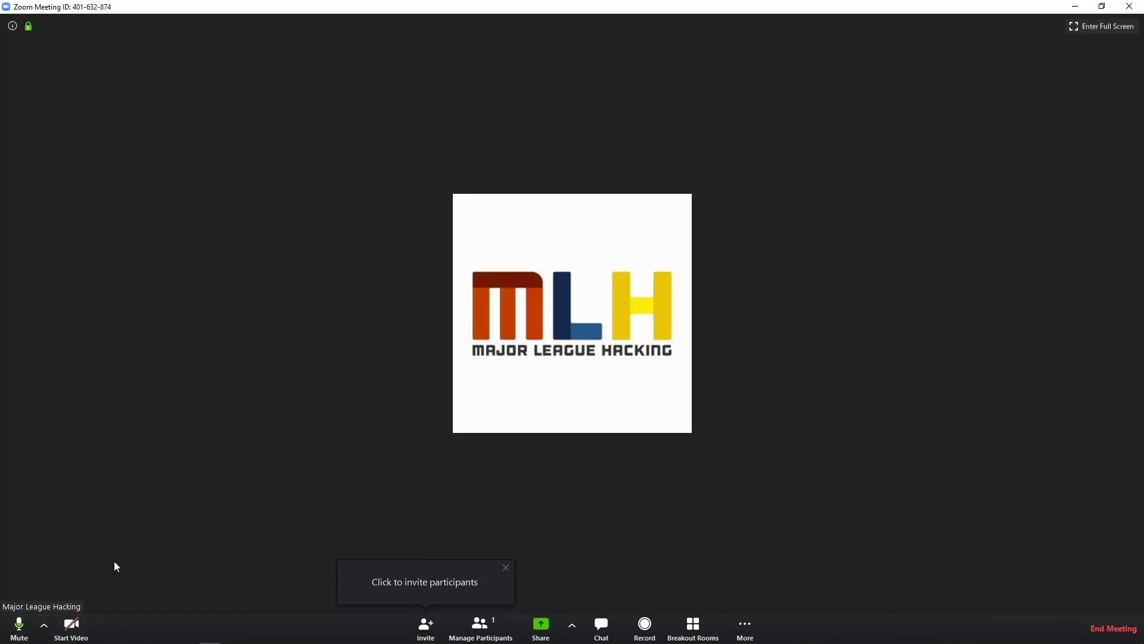
pyautogui.click(21, 625)
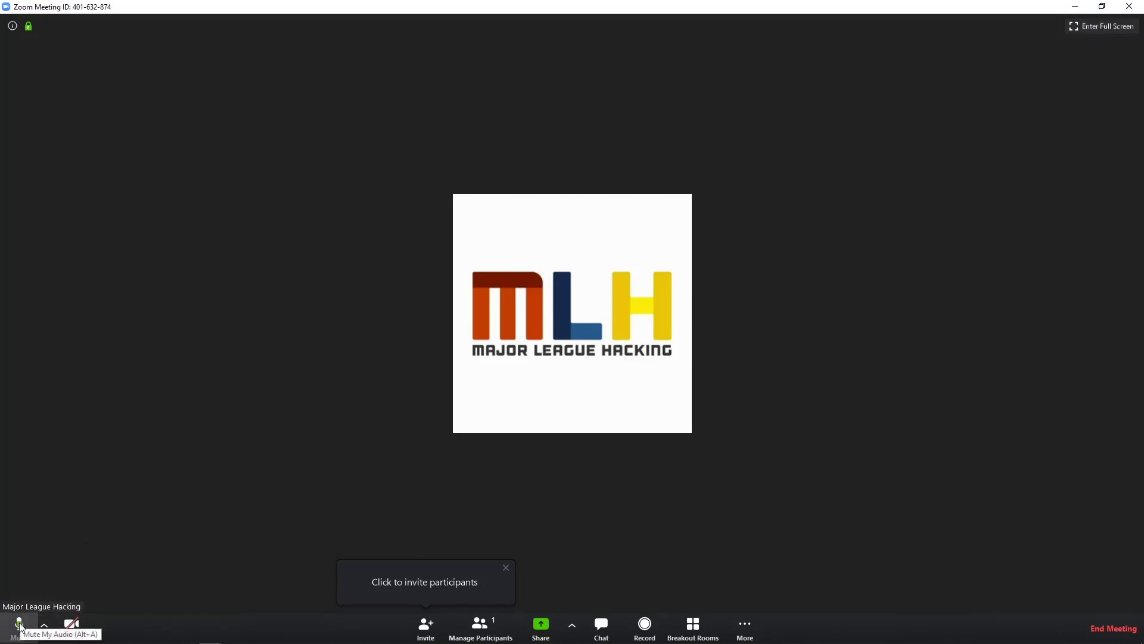
pyautogui.click(26, 635)
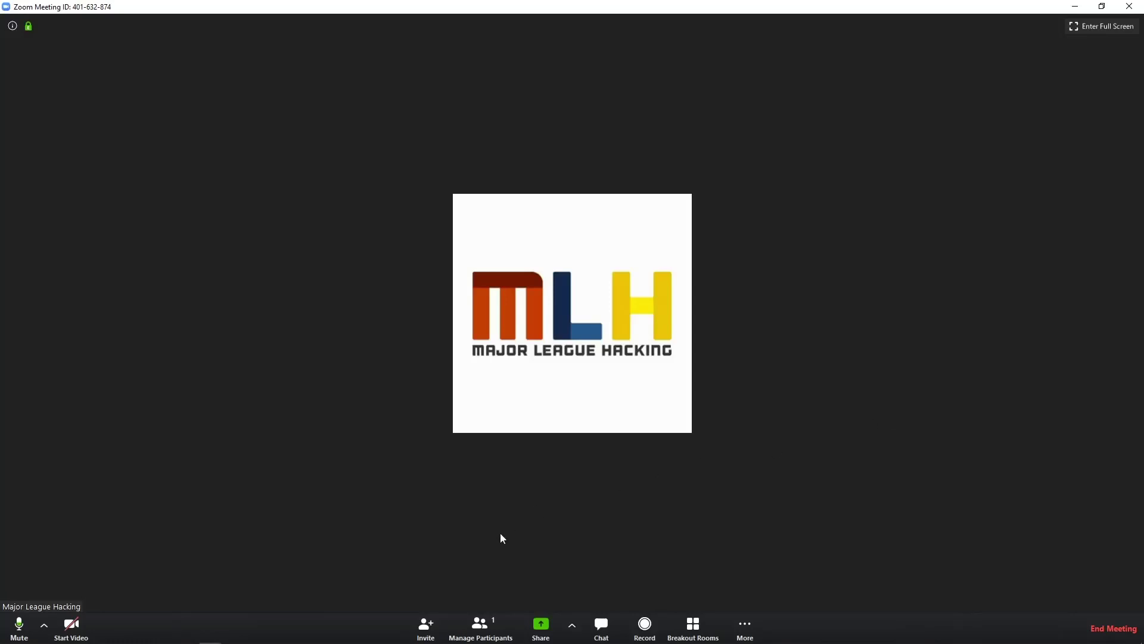
# Copy the meeting URL from the Invite dialog to the clipboard, then close the dialog.
pyautogui.click(428, 623)
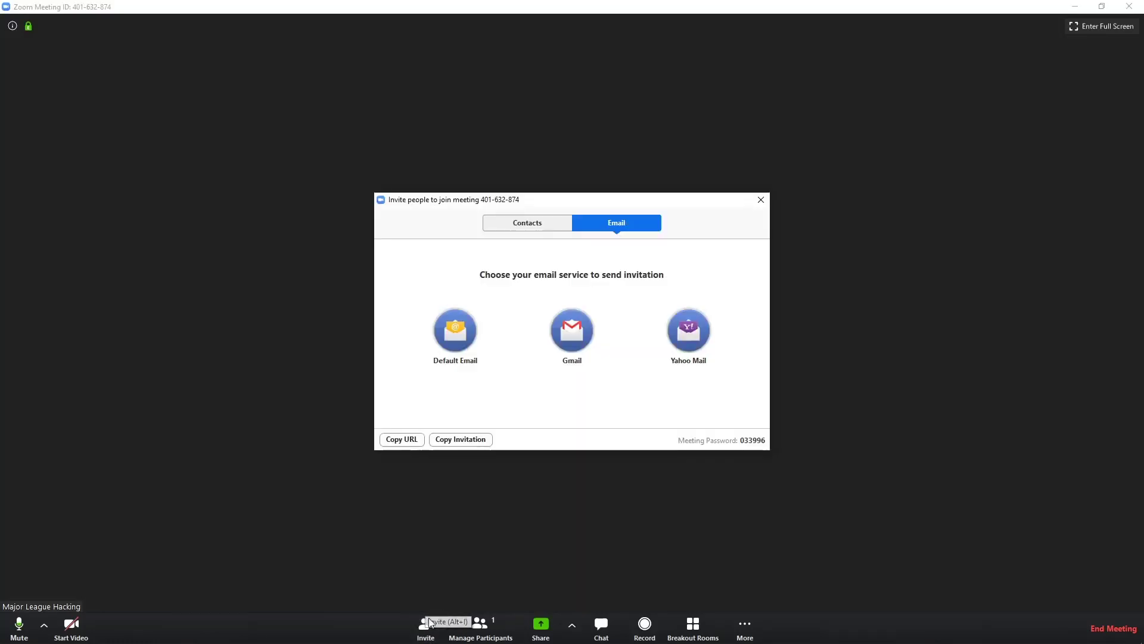
pyautogui.click(409, 439)
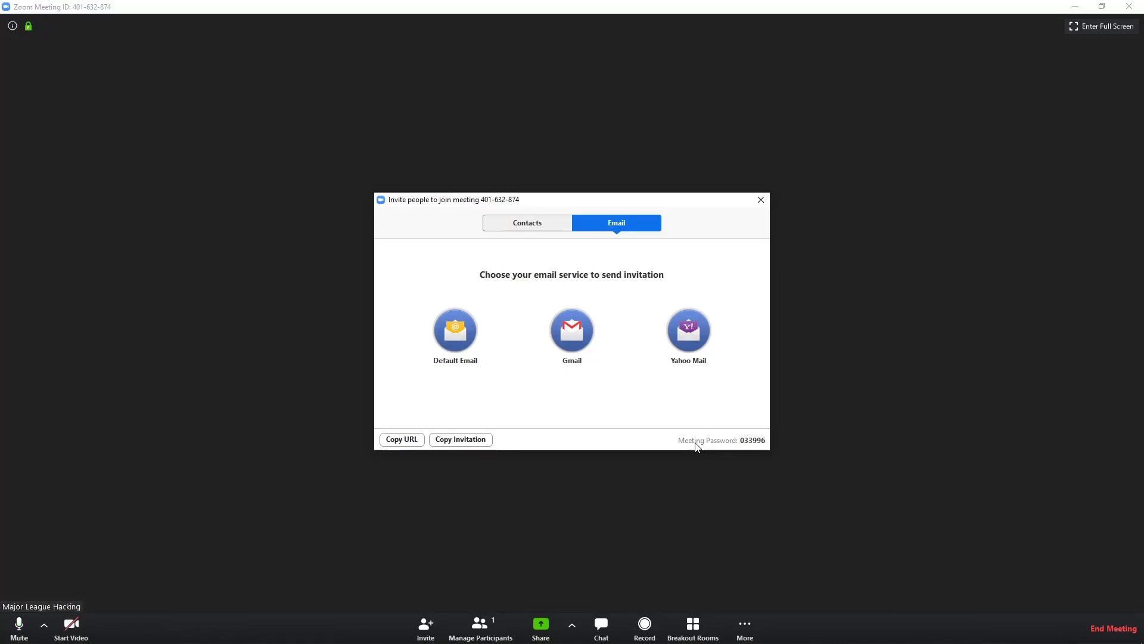
pyautogui.click(762, 201)
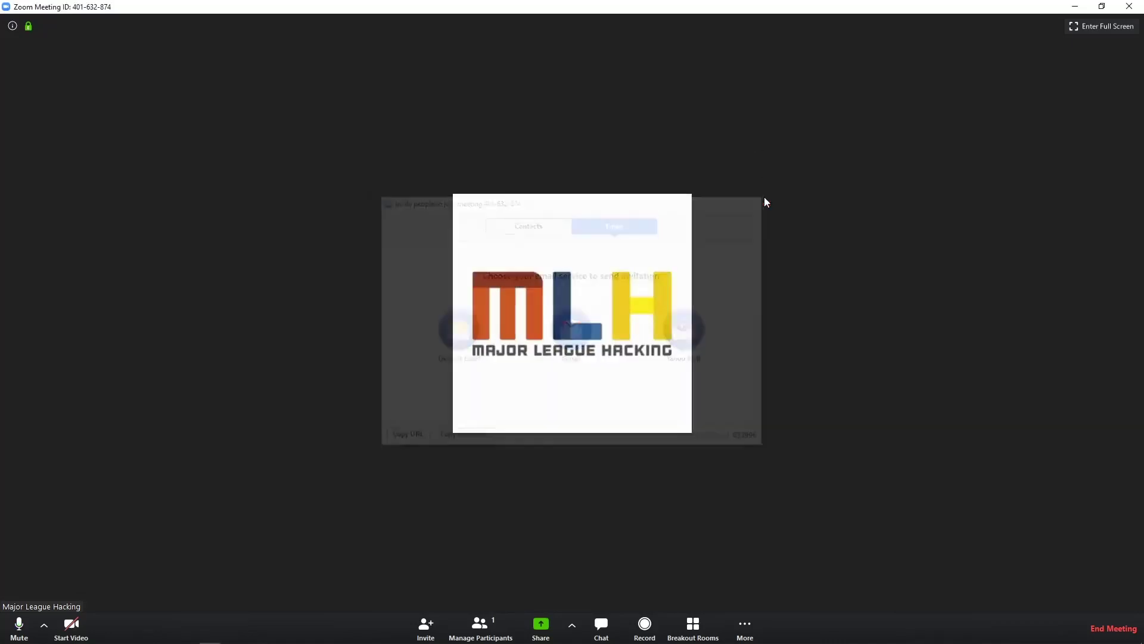
pyautogui.click(492, 626)
pyautogui.moveTo(986, 54)
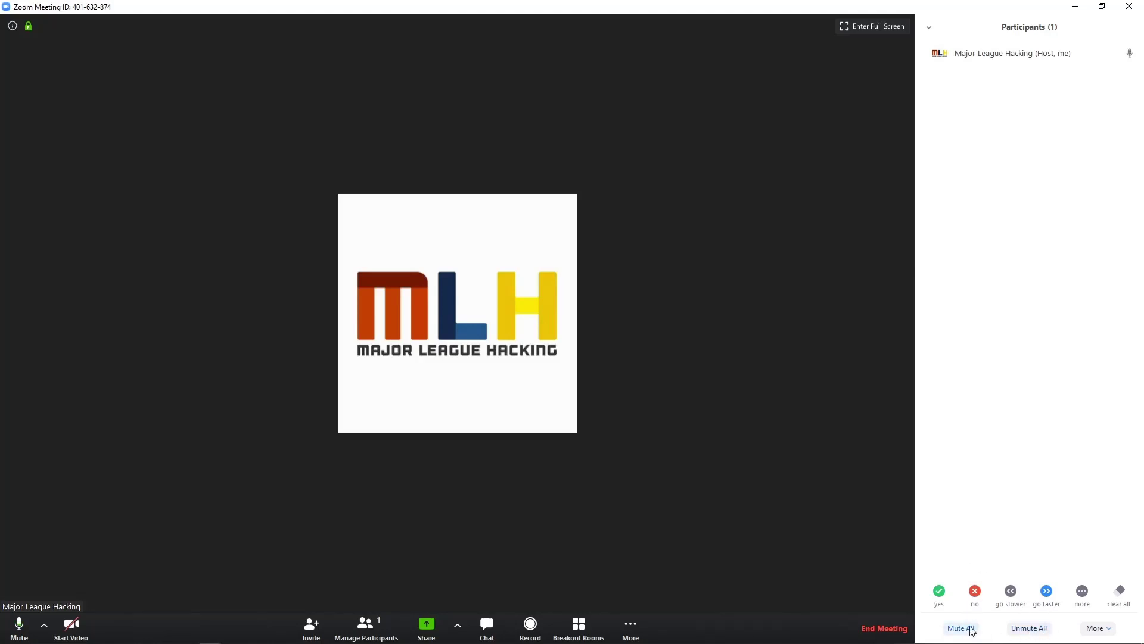
pyautogui.click(1103, 629)
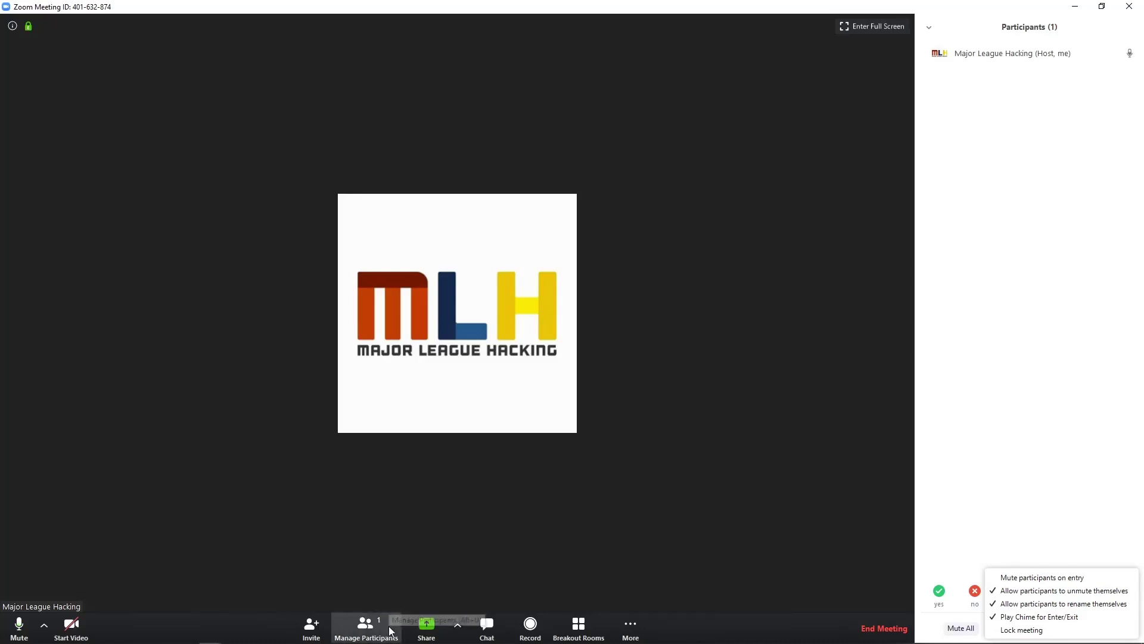
pyautogui.click(367, 626)
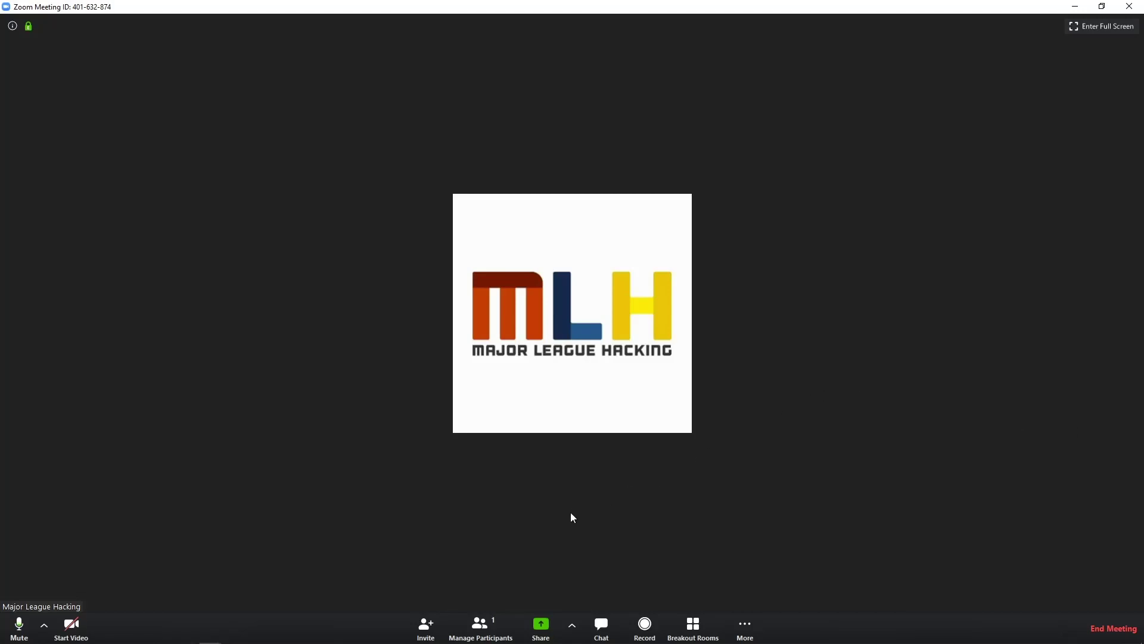
# Bring up the share picker listing Screen 1, Screen 2, iPhone/iPad and app windows.
pyautogui.click(548, 629)
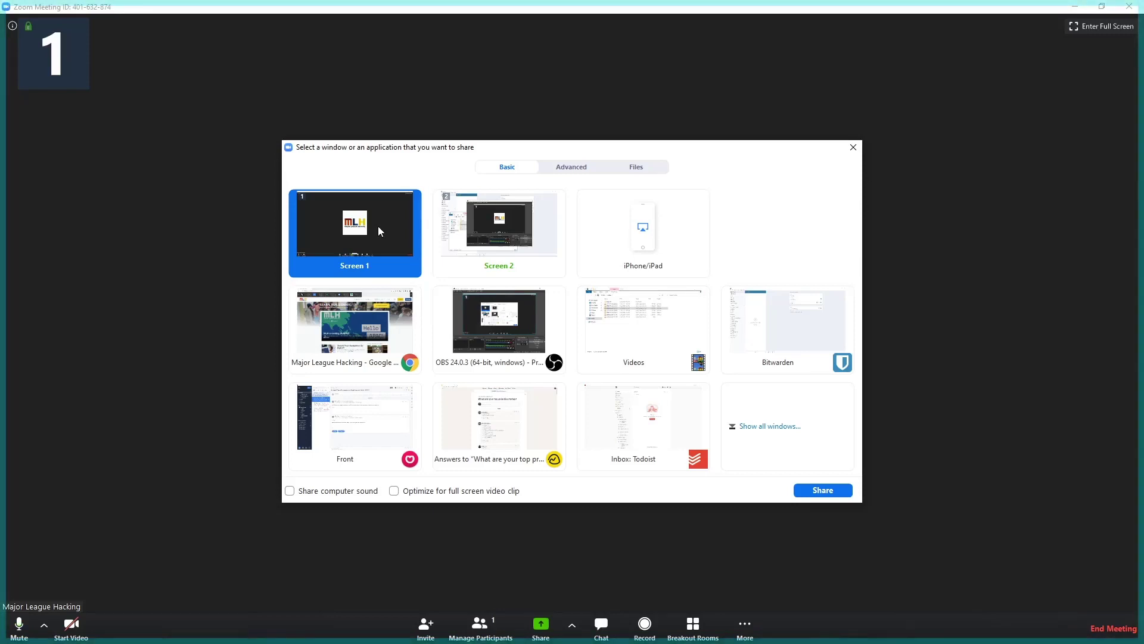
# Share Screen 1 showing mlh.io, check the sharing More menu, then stop sharing.
pyautogui.click(816, 492)
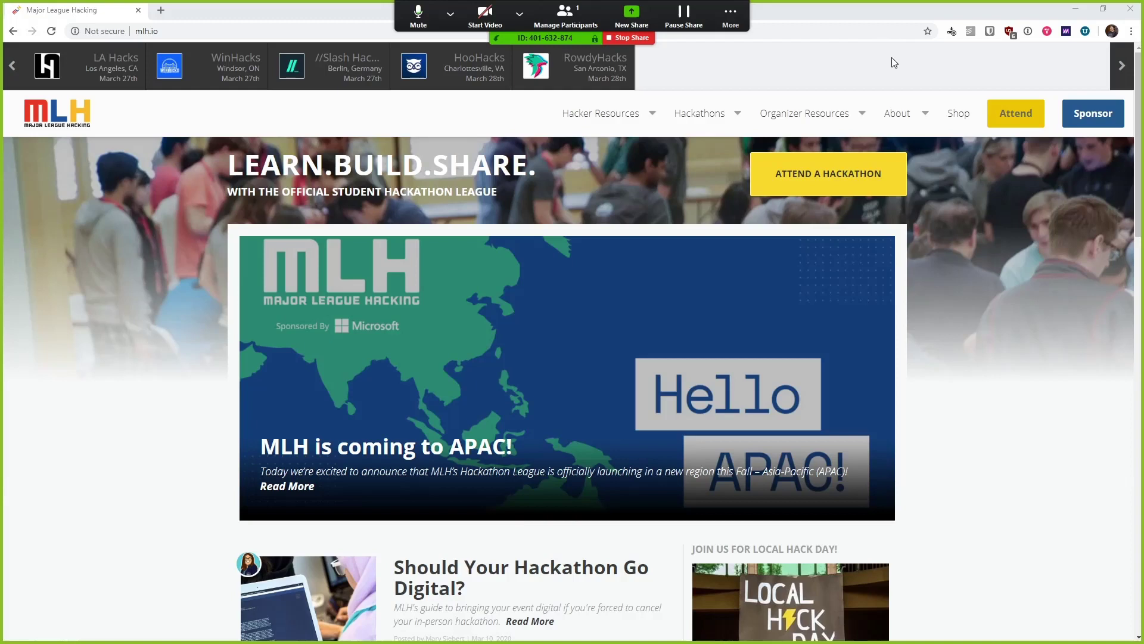
pyautogui.click(720, 20)
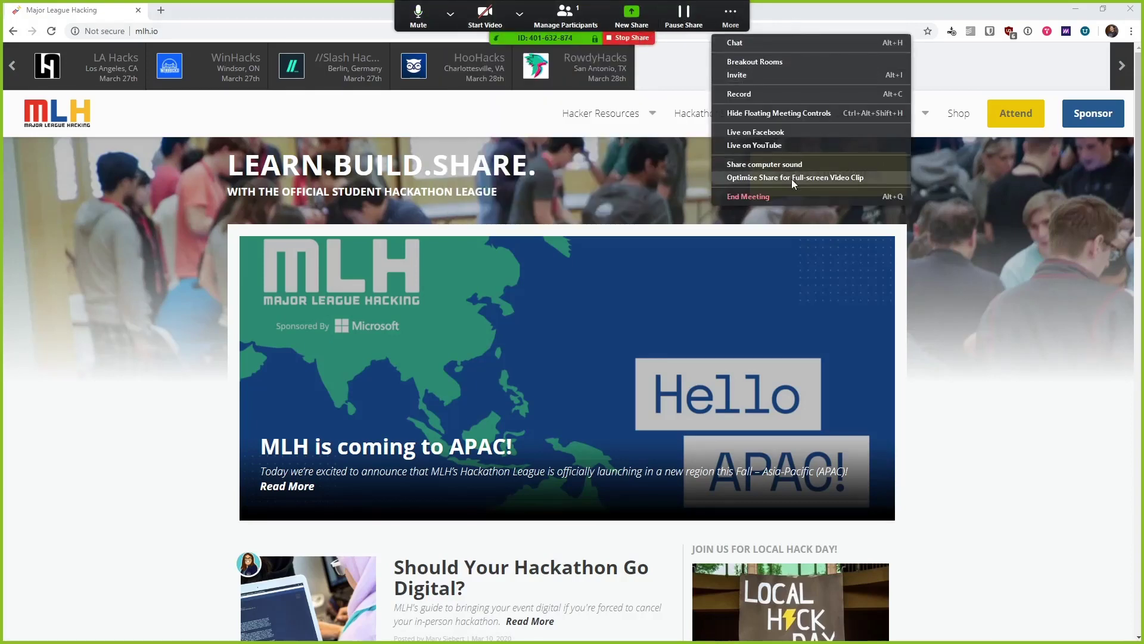
pyautogui.click(544, 157)
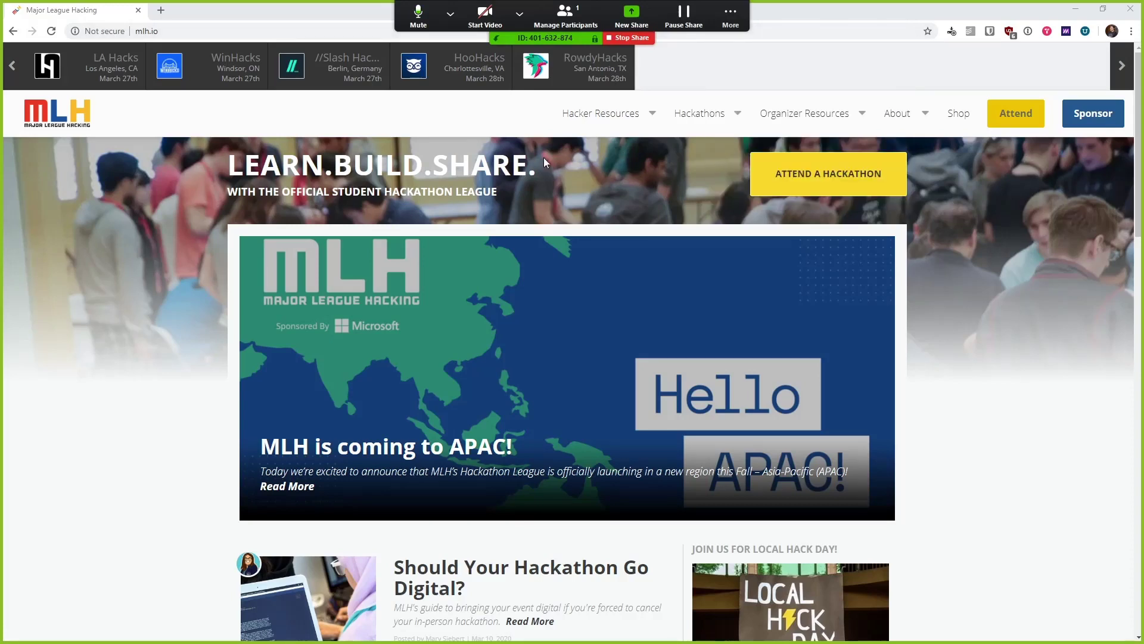
pyautogui.click(632, 39)
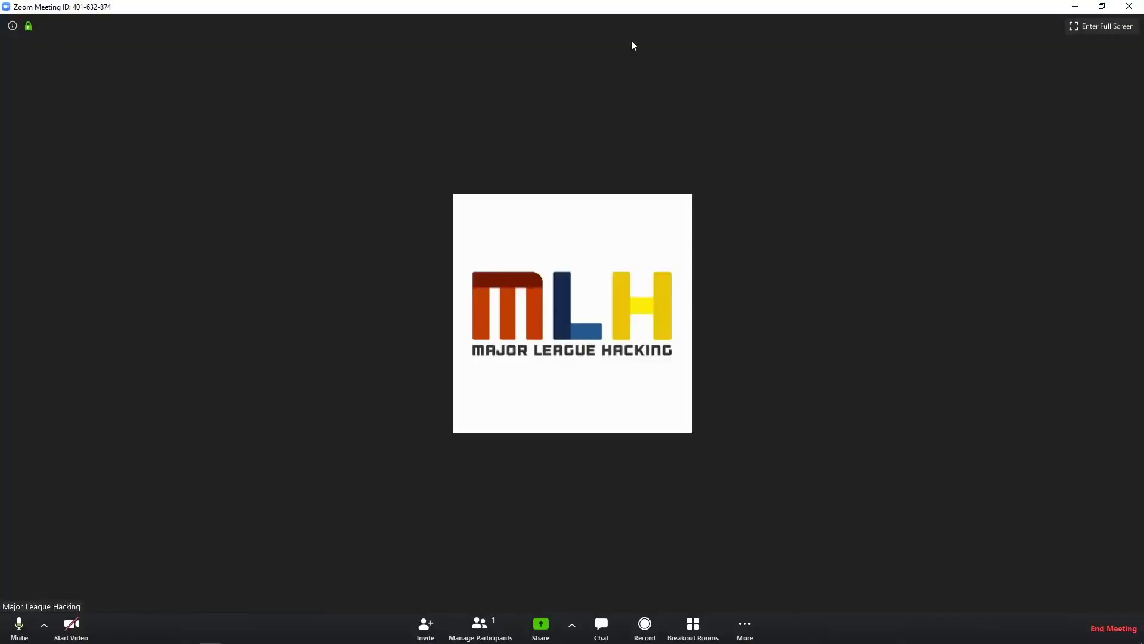
pyautogui.click(574, 626)
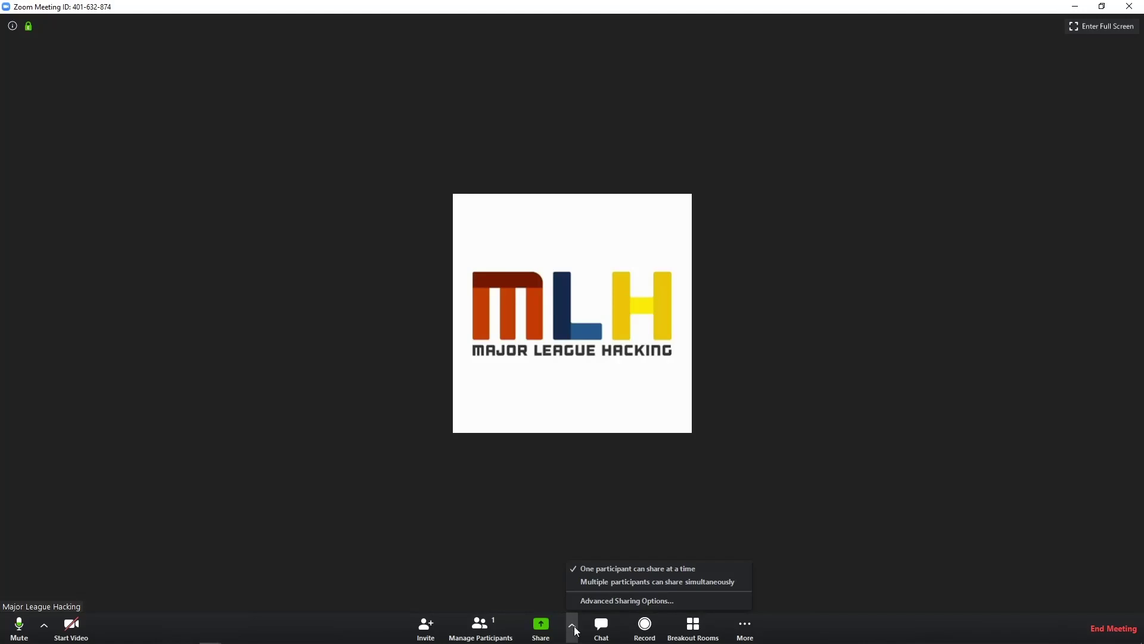
pyautogui.click(614, 582)
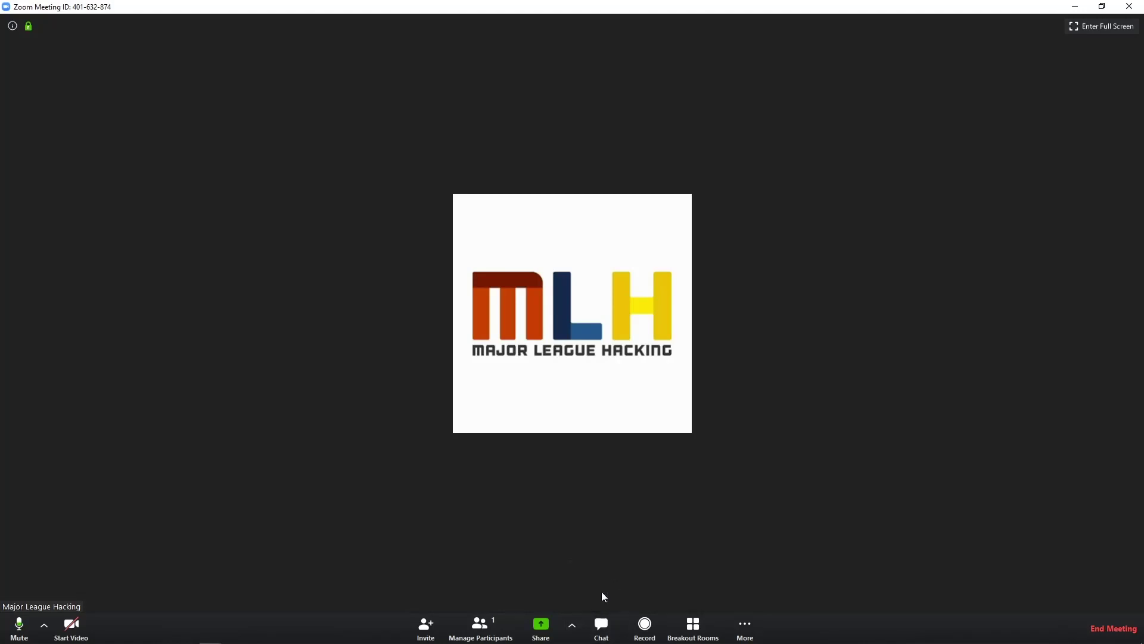
pyautogui.click(573, 626)
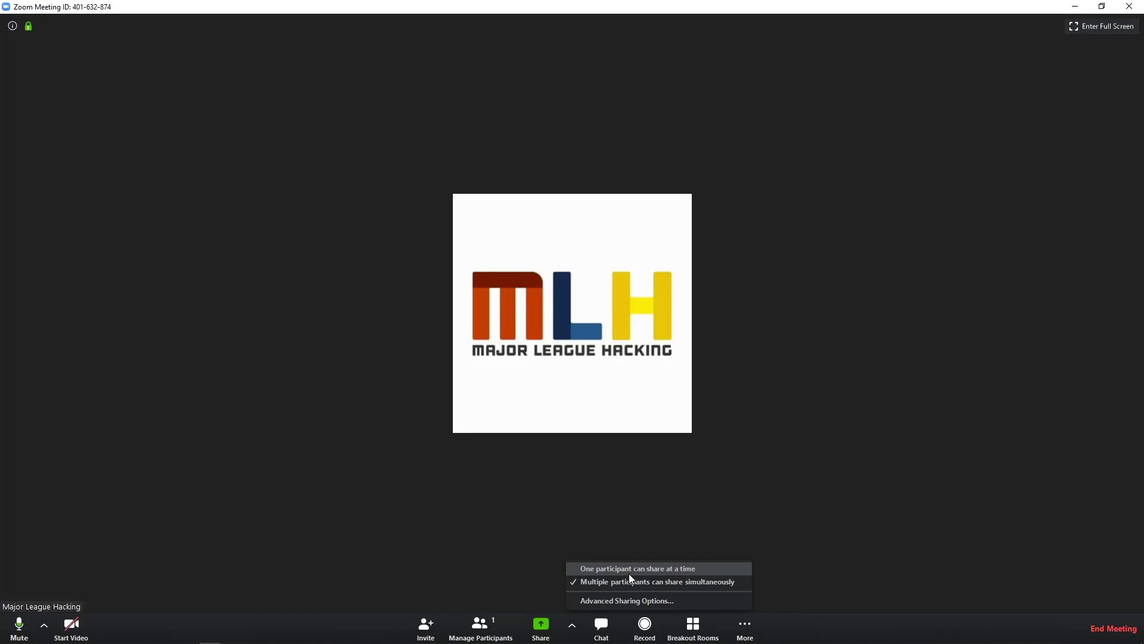
pyautogui.click(631, 572)
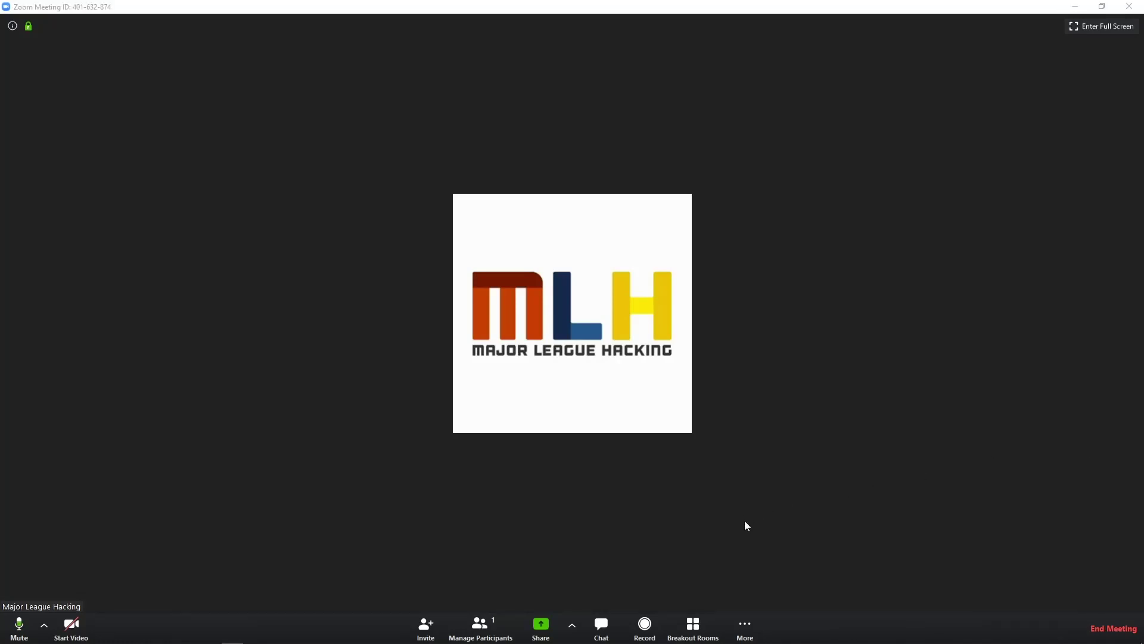
pyautogui.click(602, 624)
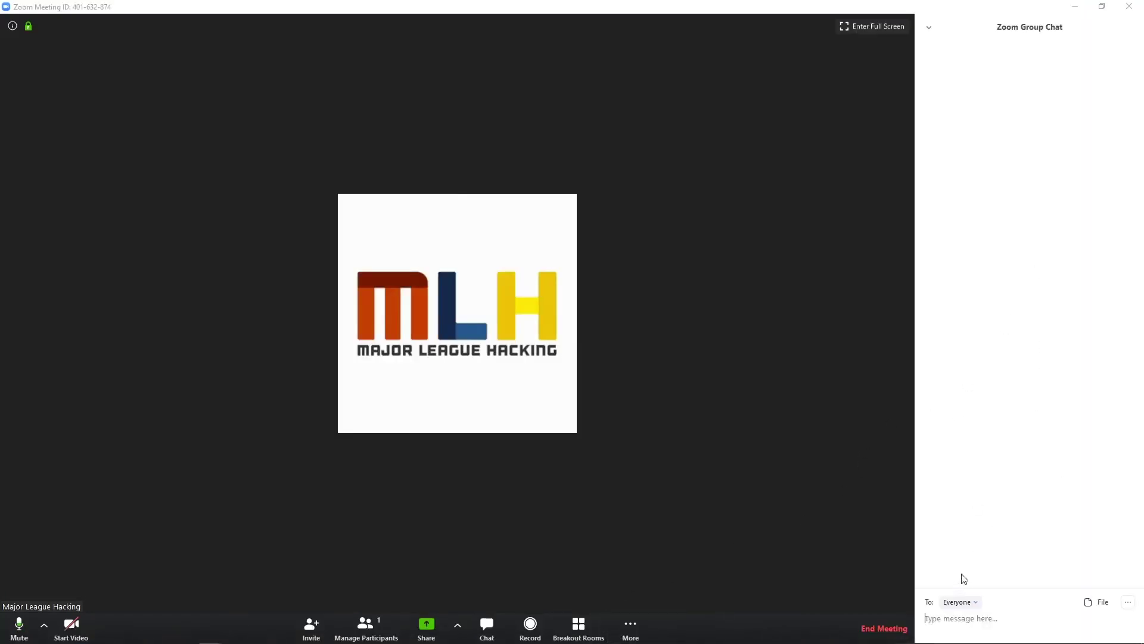
pyautogui.click(971, 601)
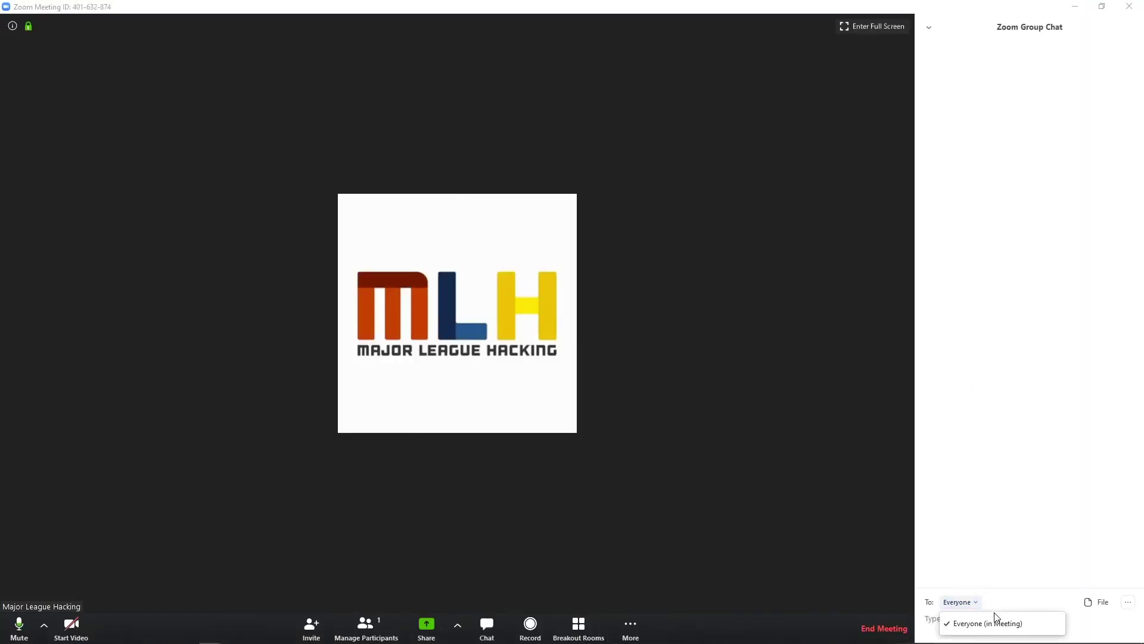
pyautogui.click(1006, 543)
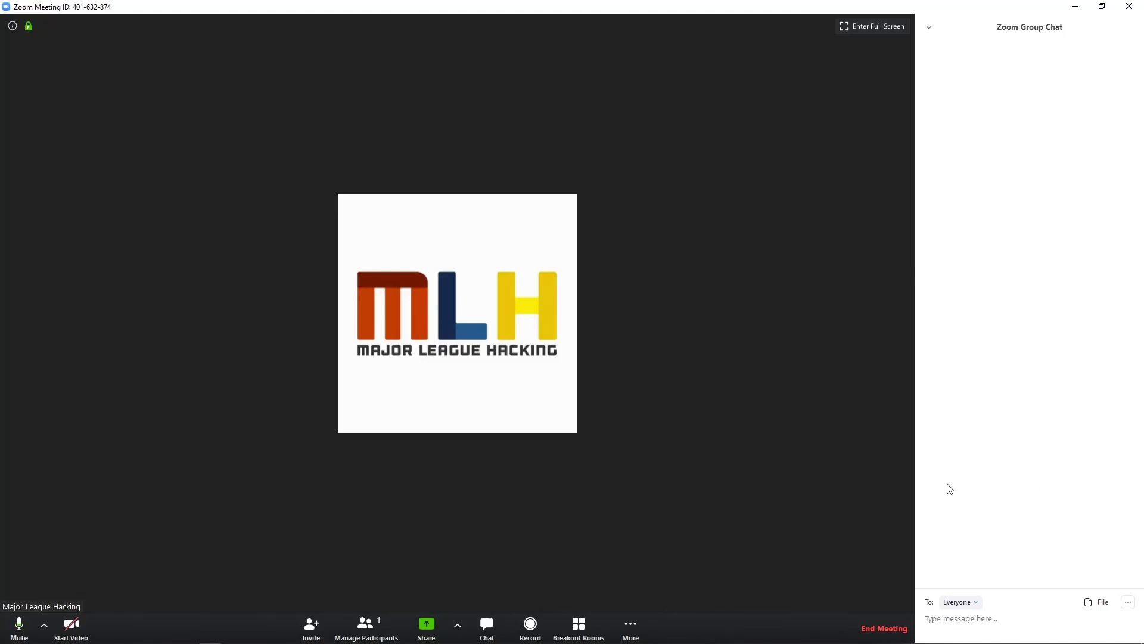
pyautogui.click(487, 624)
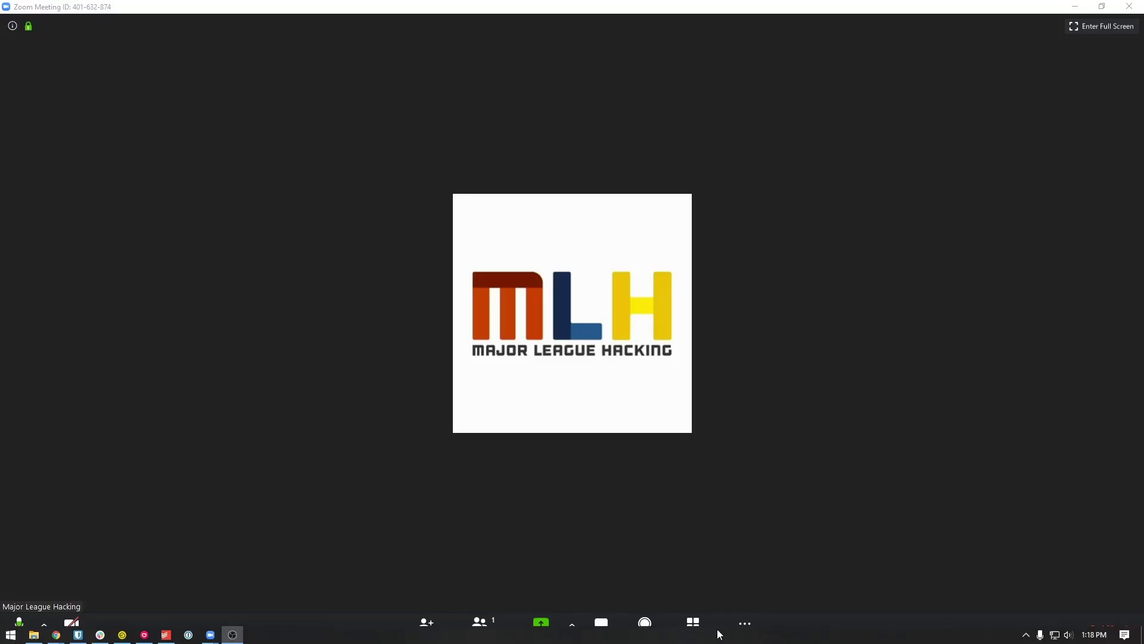
# In Breakout Rooms, try Recreate's room count and automatic/manual assignment, then assign Room 1.
pyautogui.click(693, 625)
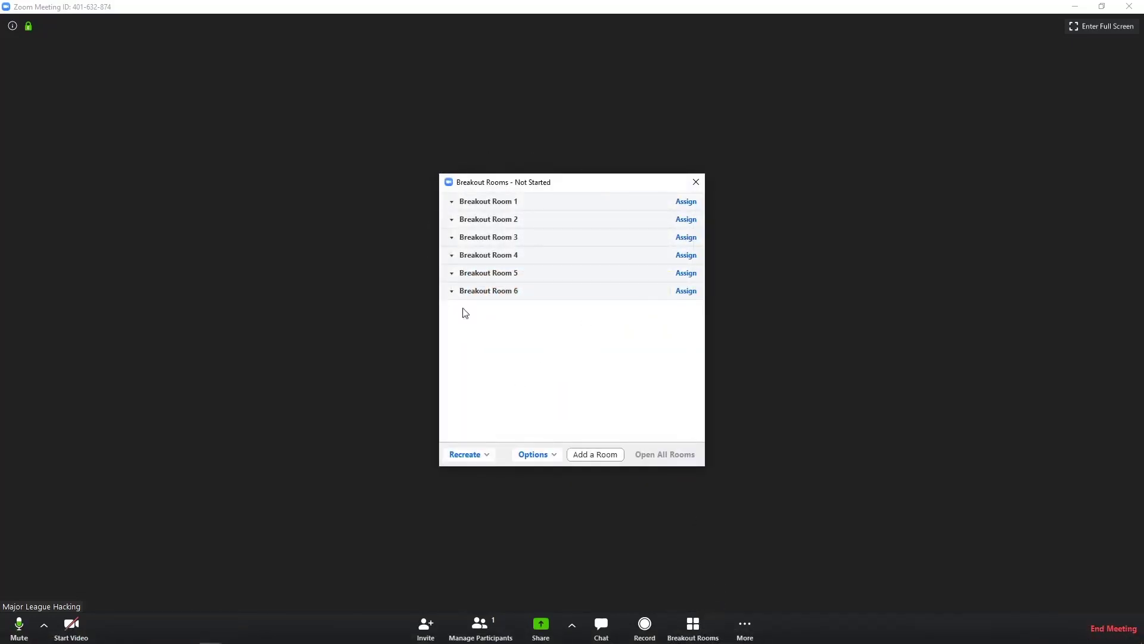
pyautogui.moveTo(505, 198)
pyautogui.click(483, 459)
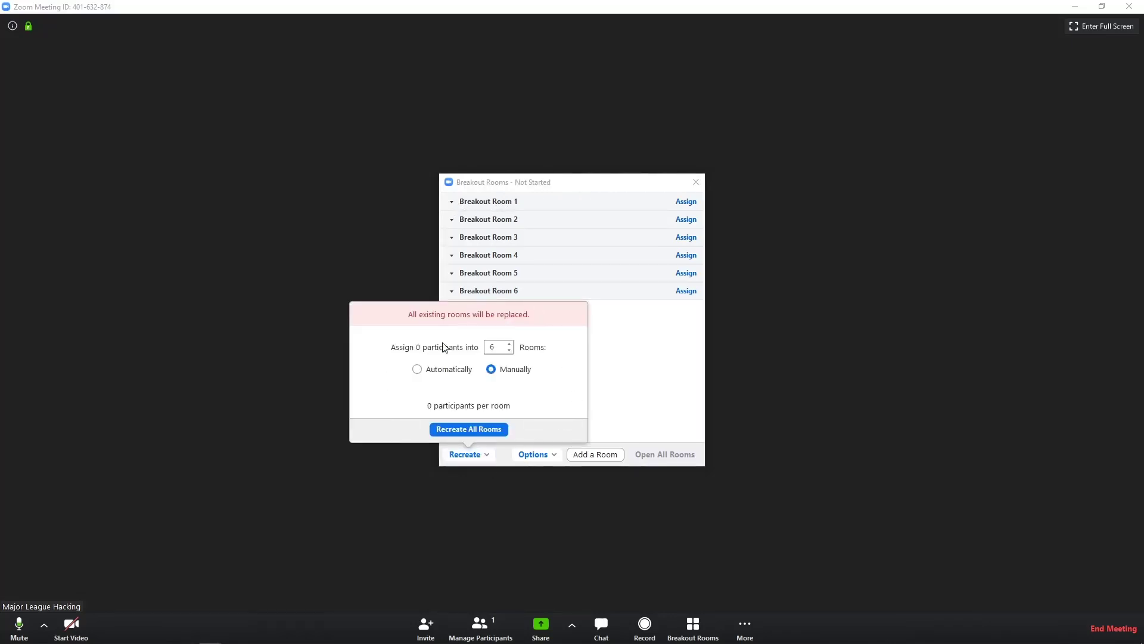
pyautogui.doubleClick(492, 347)
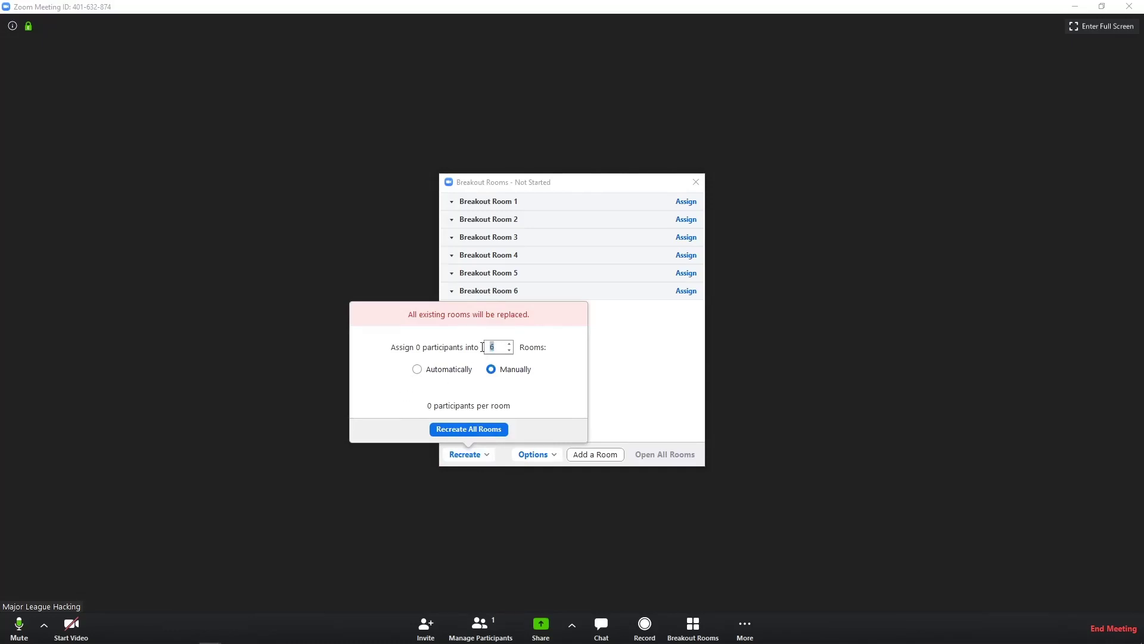
pyautogui.click(433, 372)
pyautogui.click(506, 372)
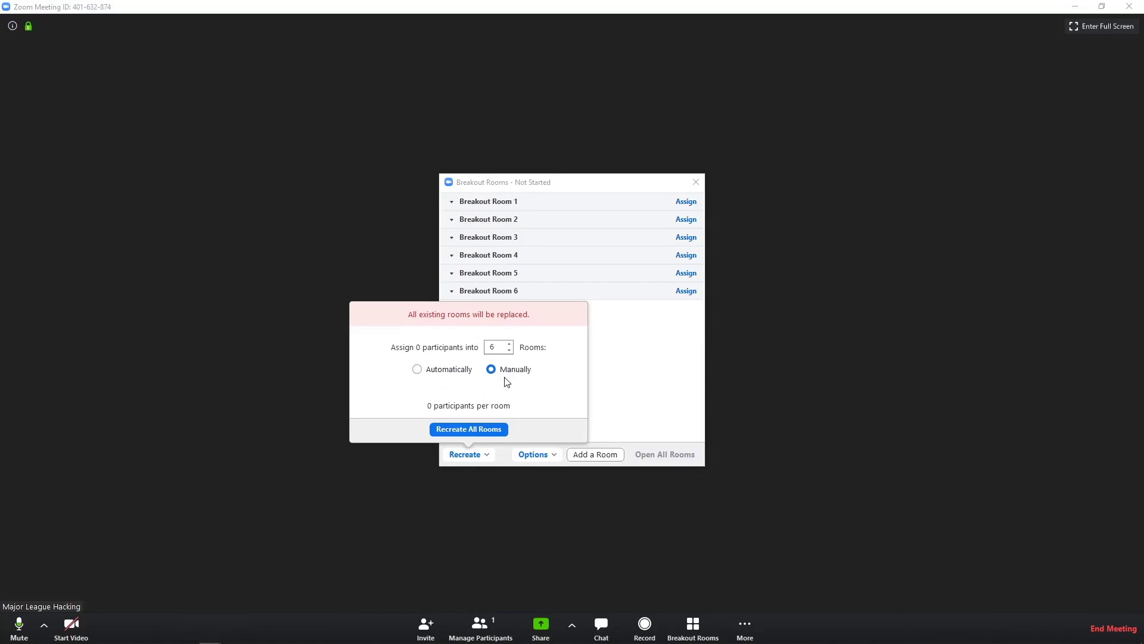
pyautogui.click(678, 368)
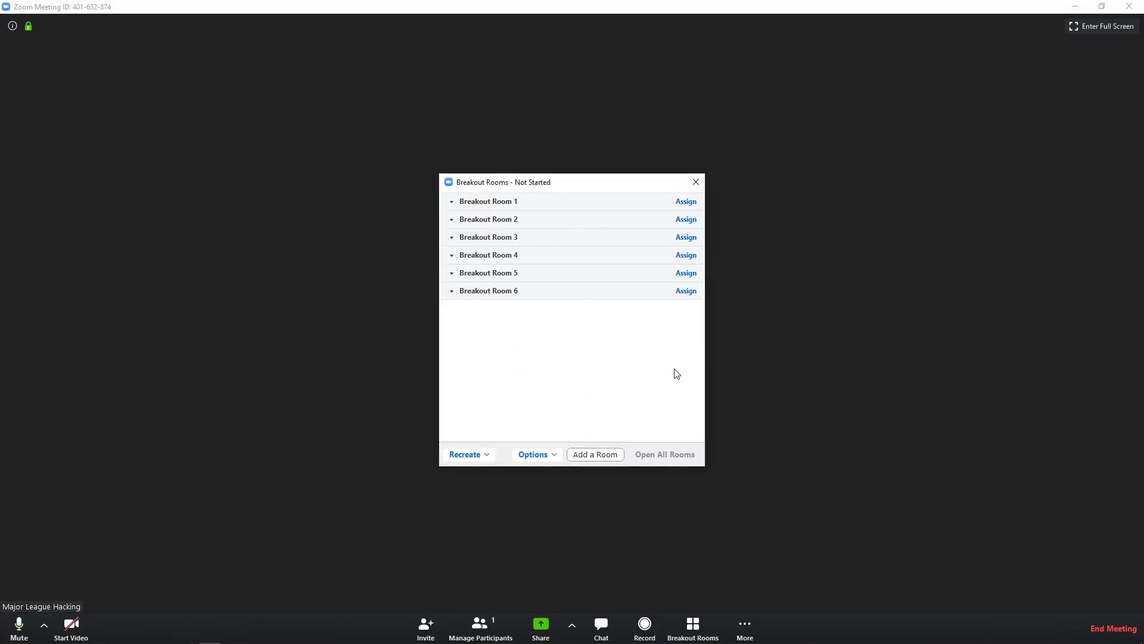
pyautogui.click(687, 203)
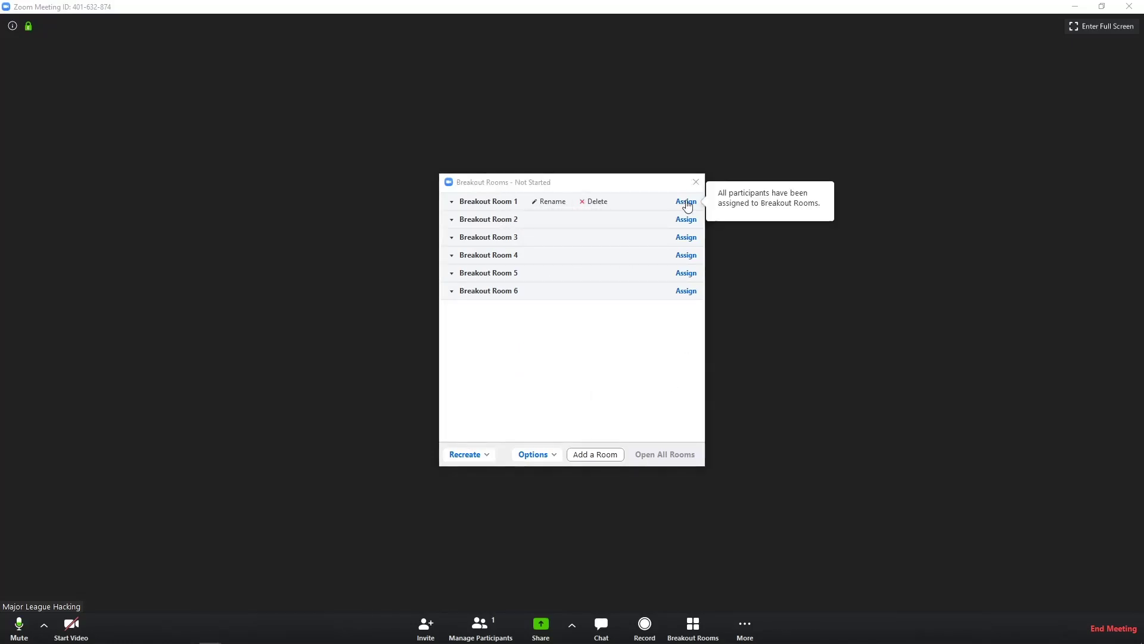